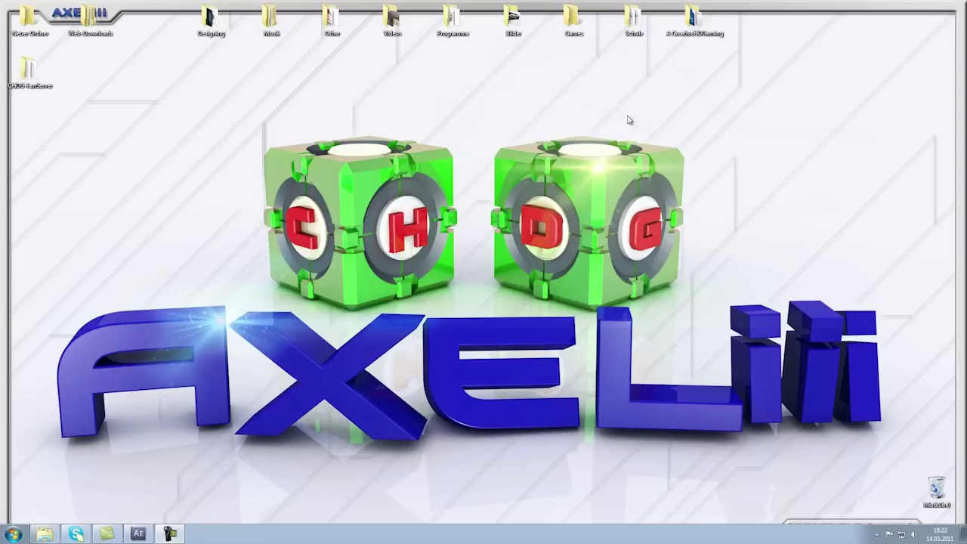
Return to the CHDG Neues Intro folder and open the CHDG Neues Intro Nachbearbeitet video
{"action": "double_click", "coordinate": [670, 33]}
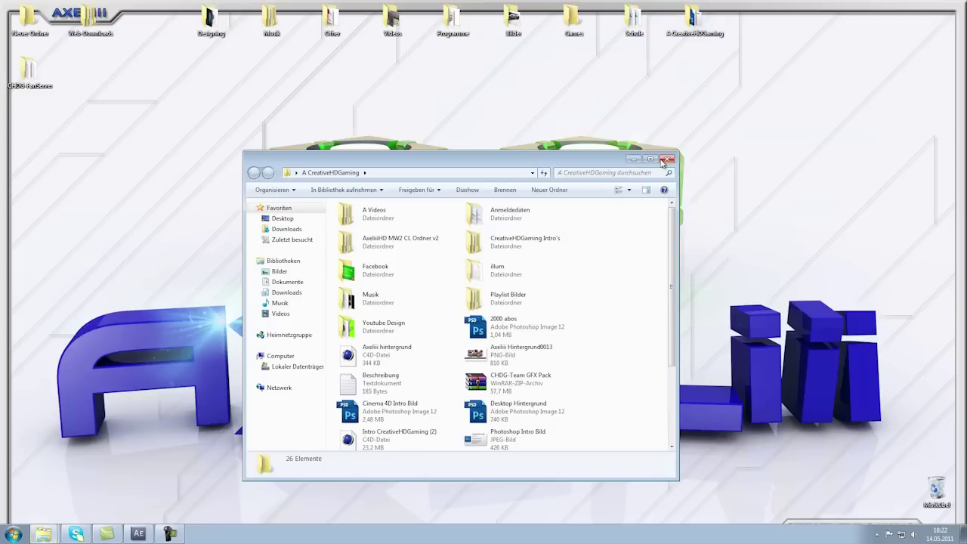
{"action": "left_click", "coordinate": [667, 159]}
{"action": "left_click", "coordinate": [44, 534]}
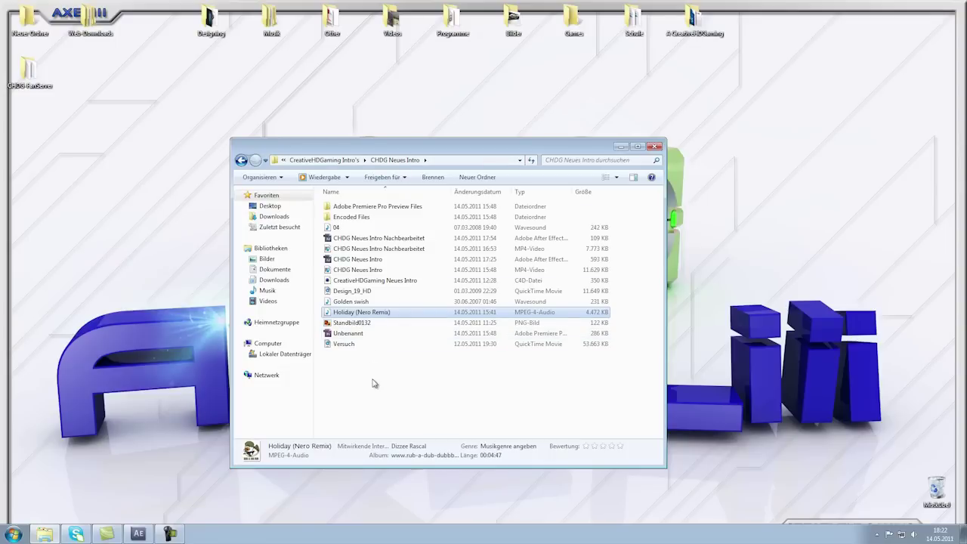
{"action": "double_click", "coordinate": [383, 249]}
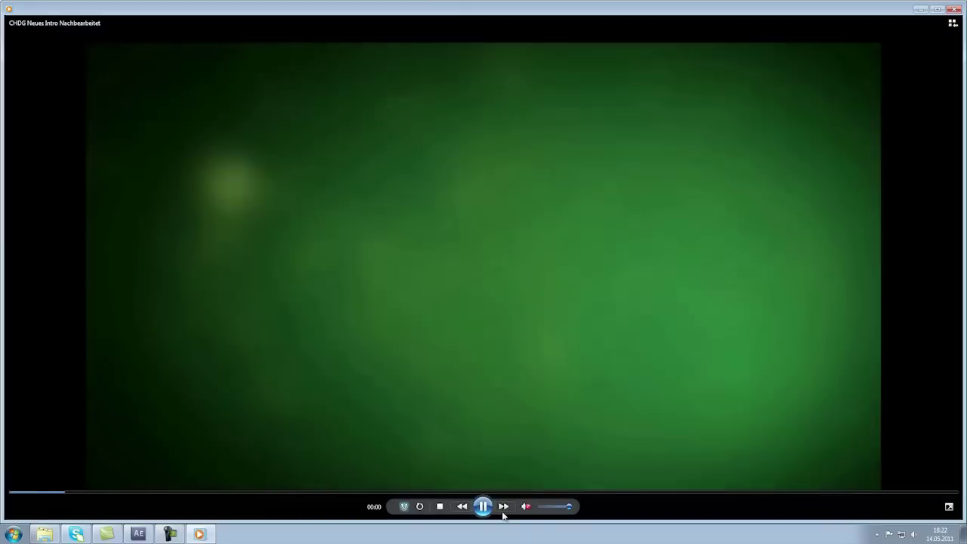
Step through the intro's opening with play and pause until the green CG and HD letters fly in
{"action": "left_click", "coordinate": [791, 123]}
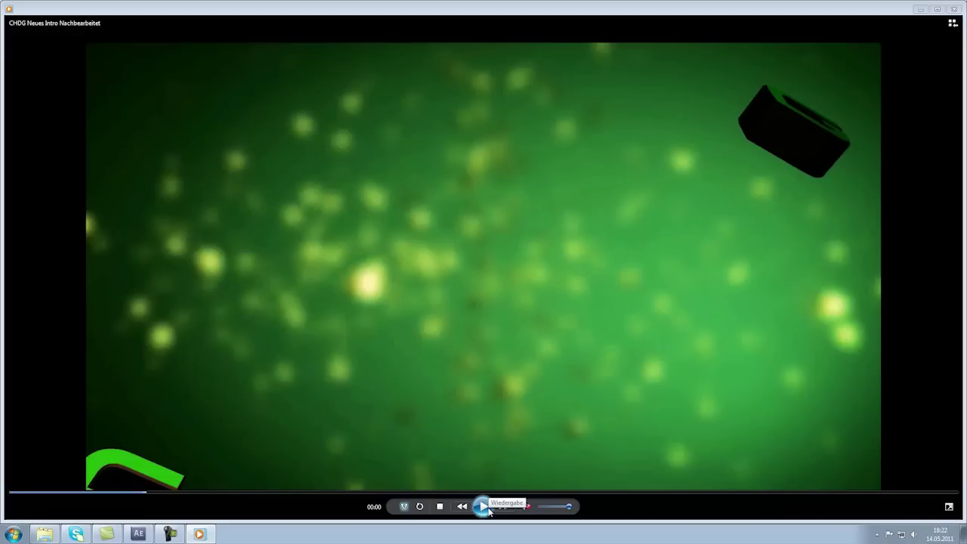
{"action": "left_click", "coordinate": [483, 506]}
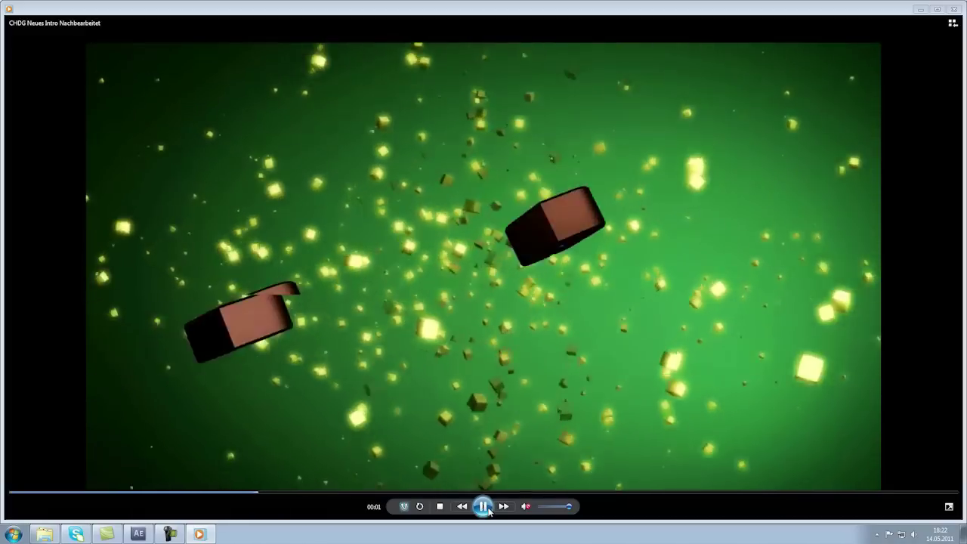
{"action": "left_click", "coordinate": [487, 510]}
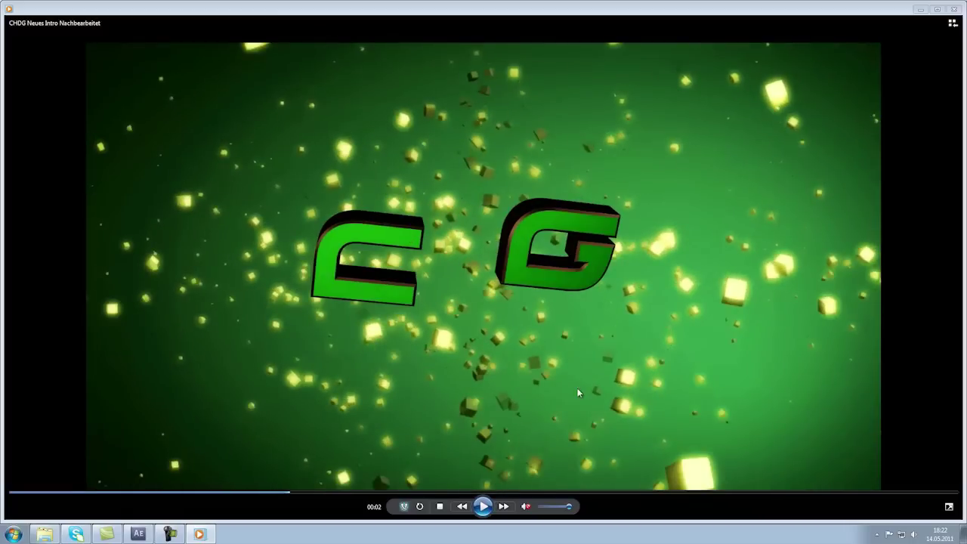
{"action": "left_click", "coordinate": [486, 507]}
{"action": "left_click", "coordinate": [485, 507]}
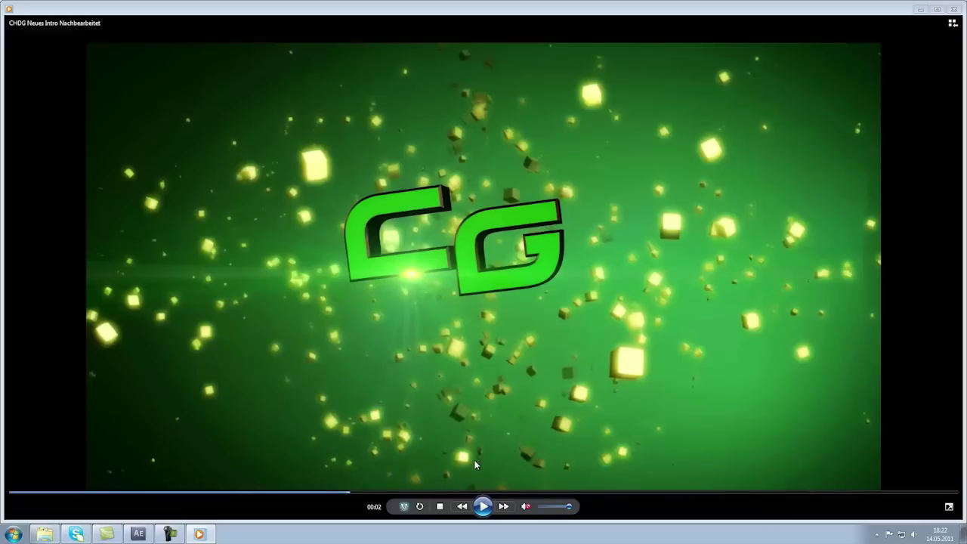
{"action": "left_click", "coordinate": [483, 506]}
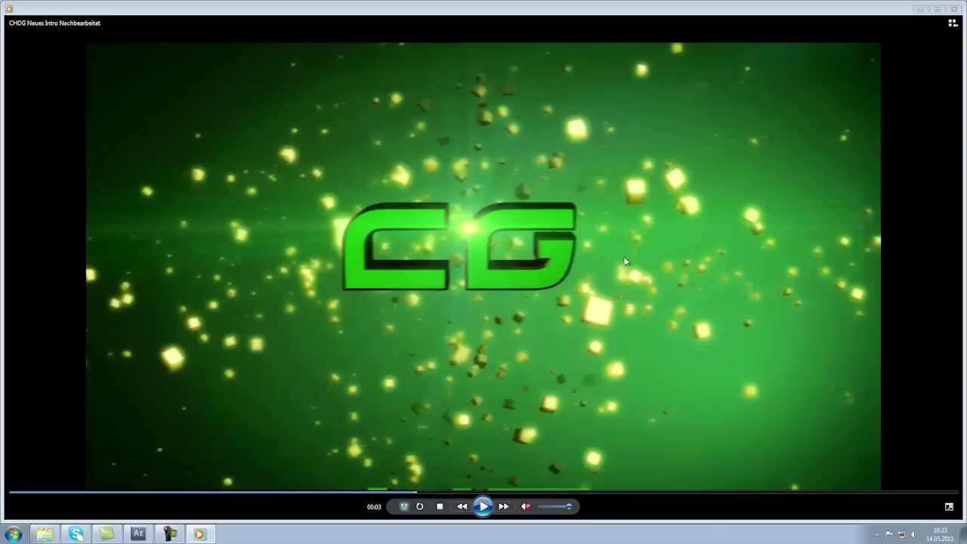
{"action": "left_click", "coordinate": [483, 506]}
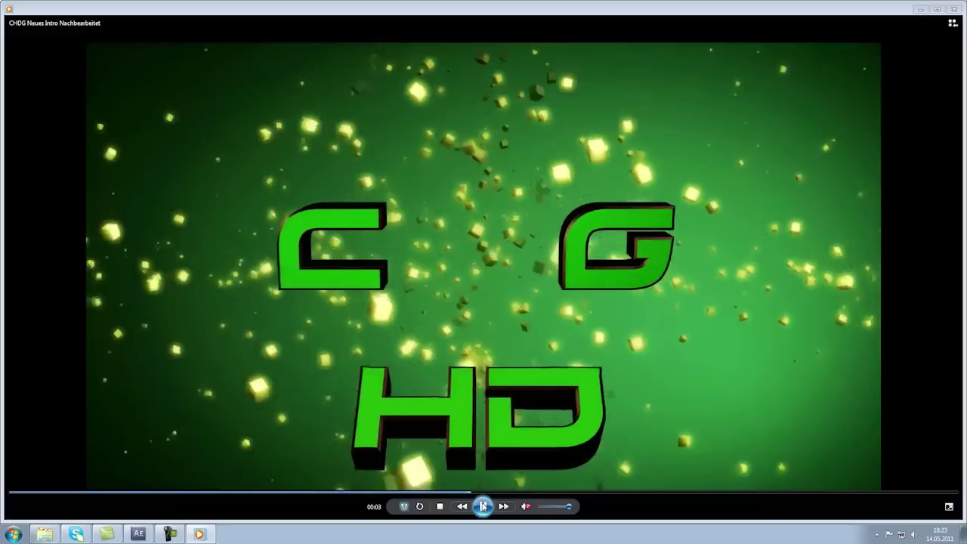
Pause the intro on the assembled CHDG letters
{"action": "left_click", "coordinate": [483, 506]}
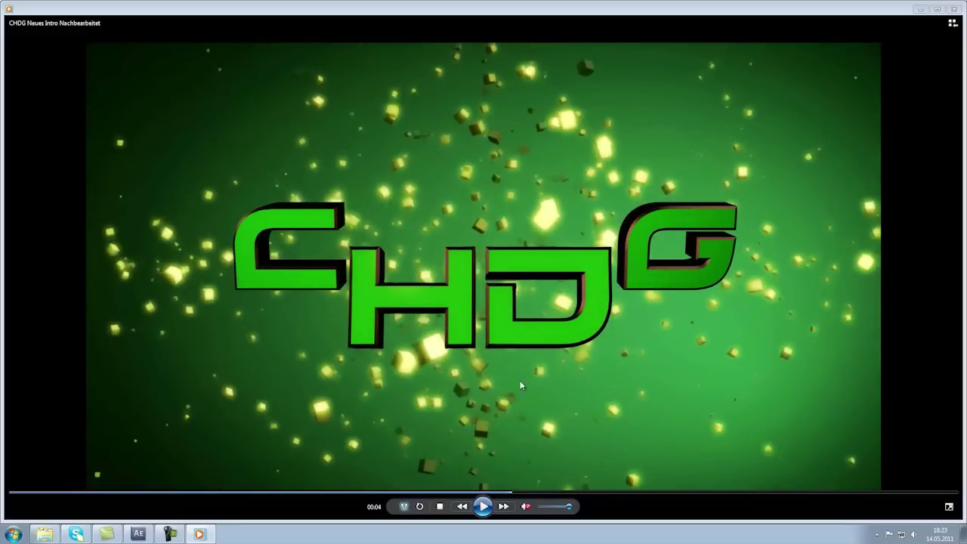
{"action": "left_click", "coordinate": [484, 506]}
{"action": "left_click", "coordinate": [397, 282]}
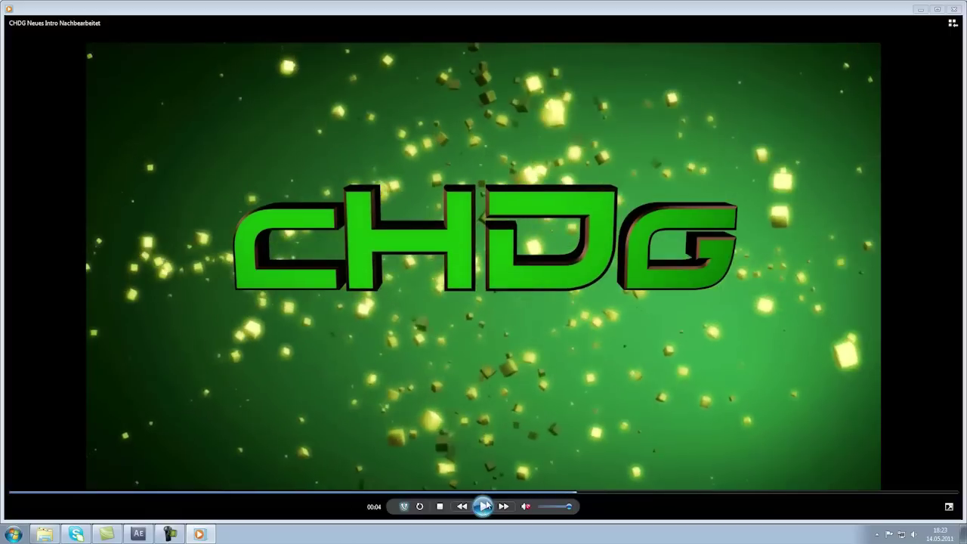
{"action": "left_click", "coordinate": [483, 507]}
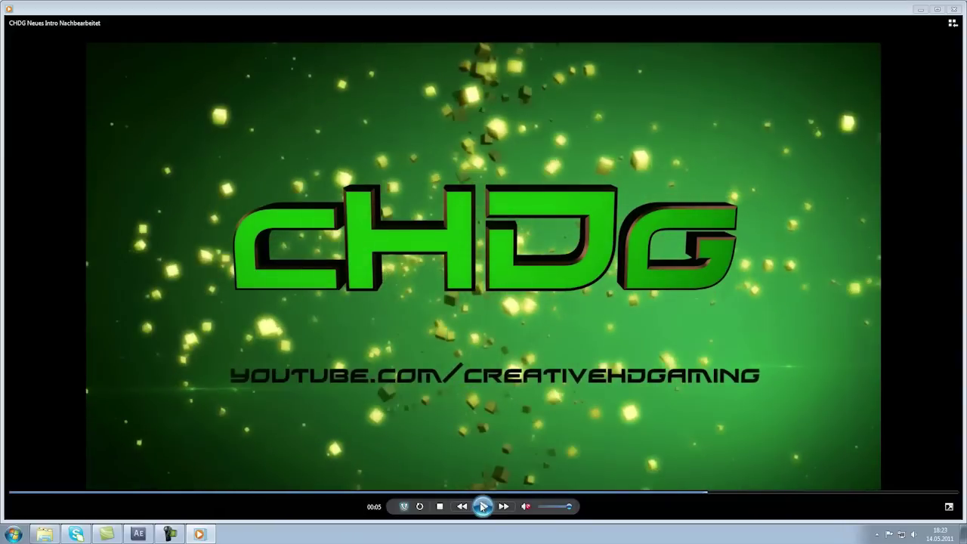
Pause on the youtube.com/creativehdgaming URL frame, play to the end, and close the player
{"action": "left_click", "coordinate": [446, 413]}
{"action": "left_click", "coordinate": [484, 506]}
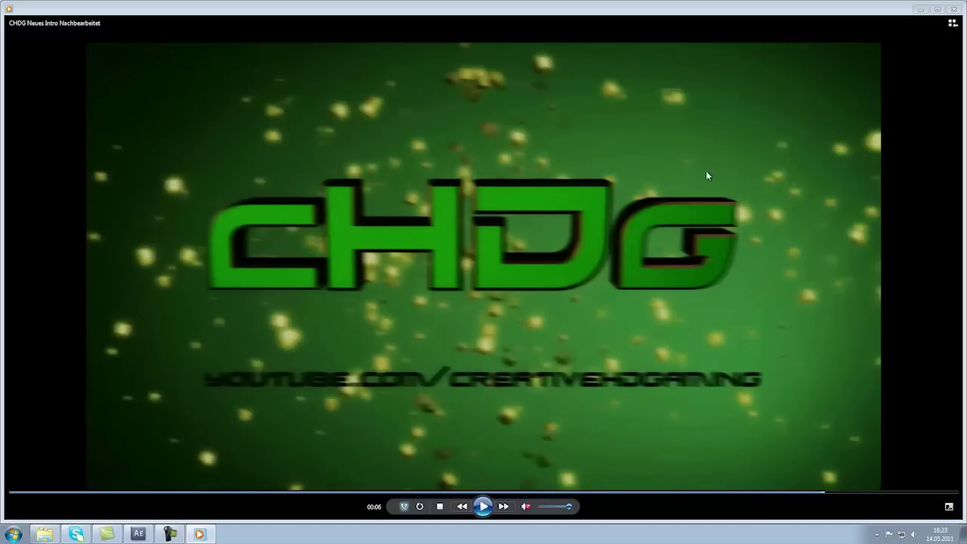
{"action": "left_click", "coordinate": [483, 506]}
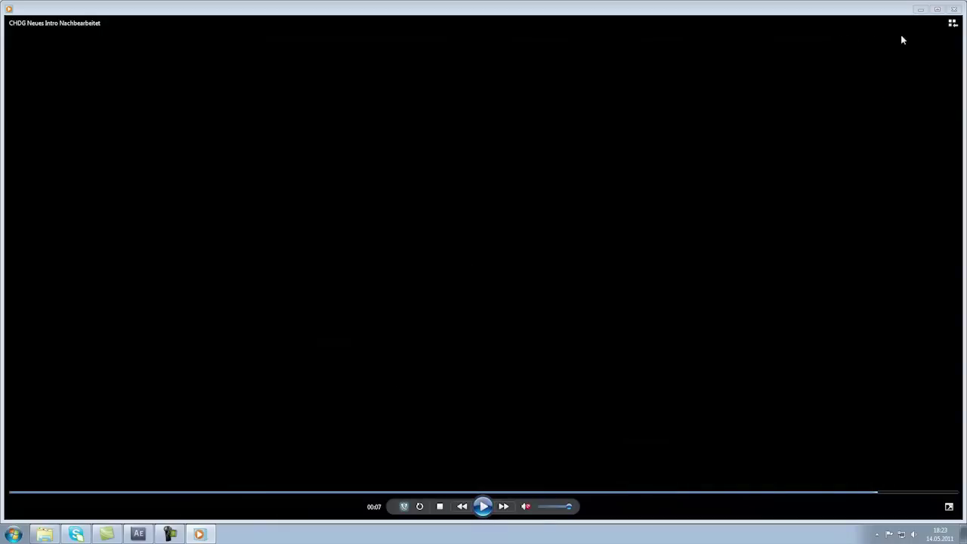
{"action": "left_click", "coordinate": [952, 9]}
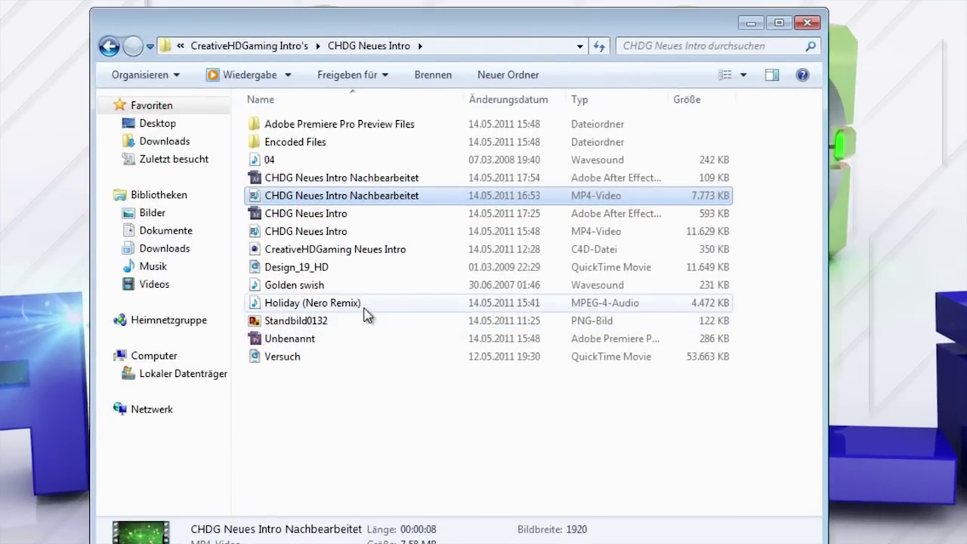
Select the Holiday (Nero Remix) file to show its 4.472 KB MPEG-4 audio details
{"action": "mouse_move", "coordinate": [354, 314]}
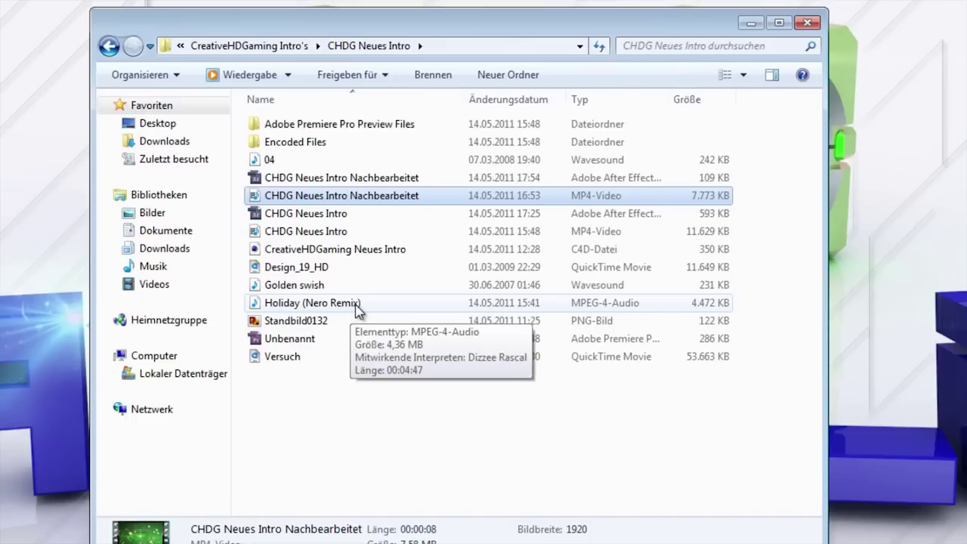
{"action": "left_click", "coordinate": [356, 311]}
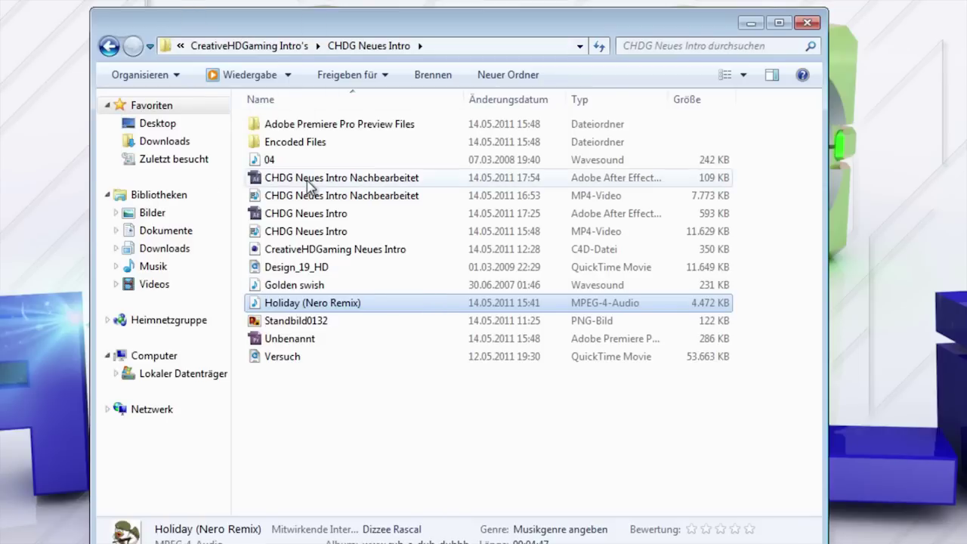
Play the 04 sound clip unmuted with raised volume, replay it, then close Media Player
{"action": "double_click", "coordinate": [316, 160]}
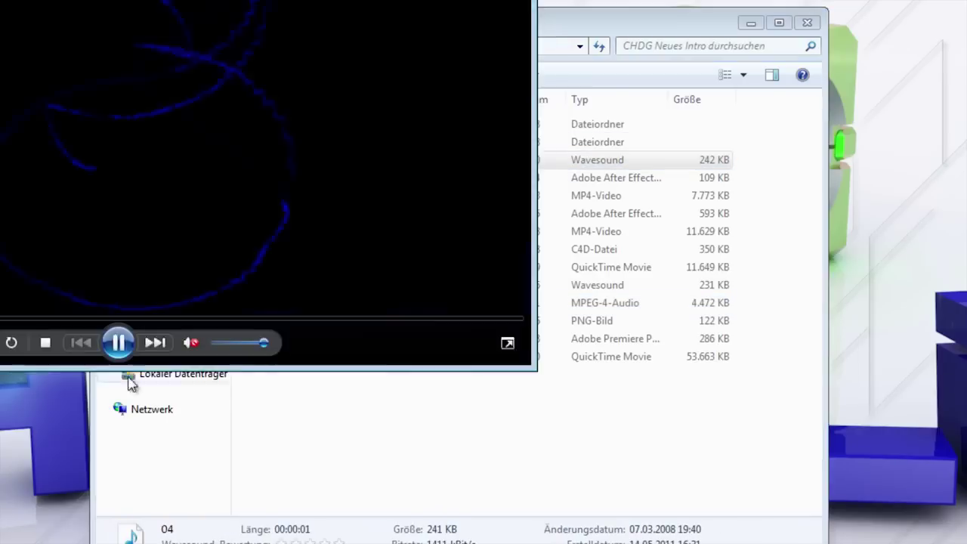
{"action": "left_click", "coordinate": [189, 343]}
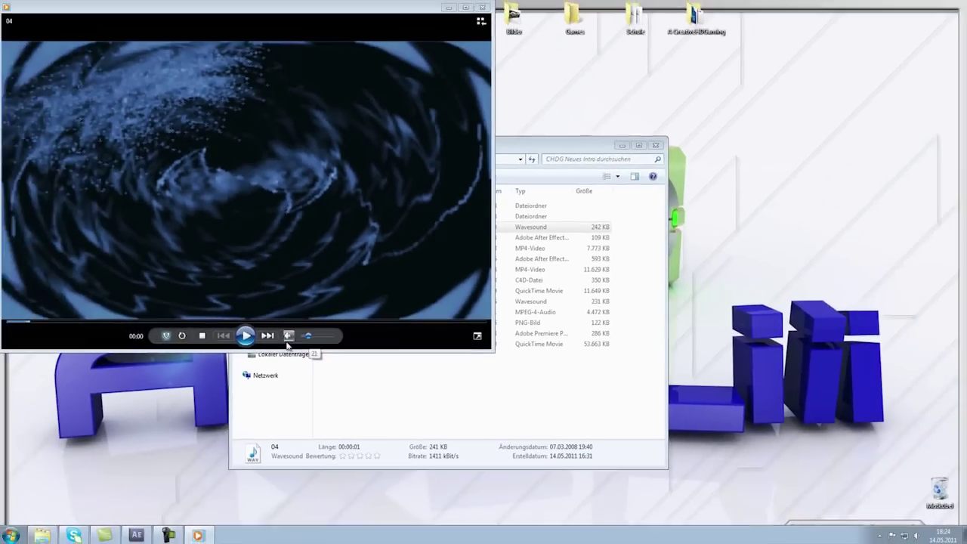
{"action": "left_click", "coordinate": [247, 336]}
{"action": "left_click_drag", "start_coordinate": [308, 335], "coordinate": [318, 335]}
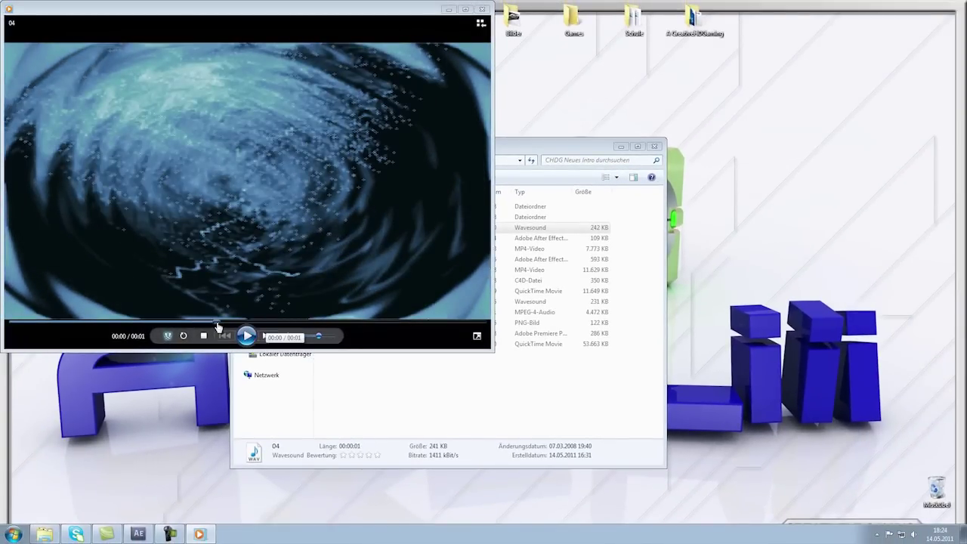
{"action": "left_click", "coordinate": [245, 334]}
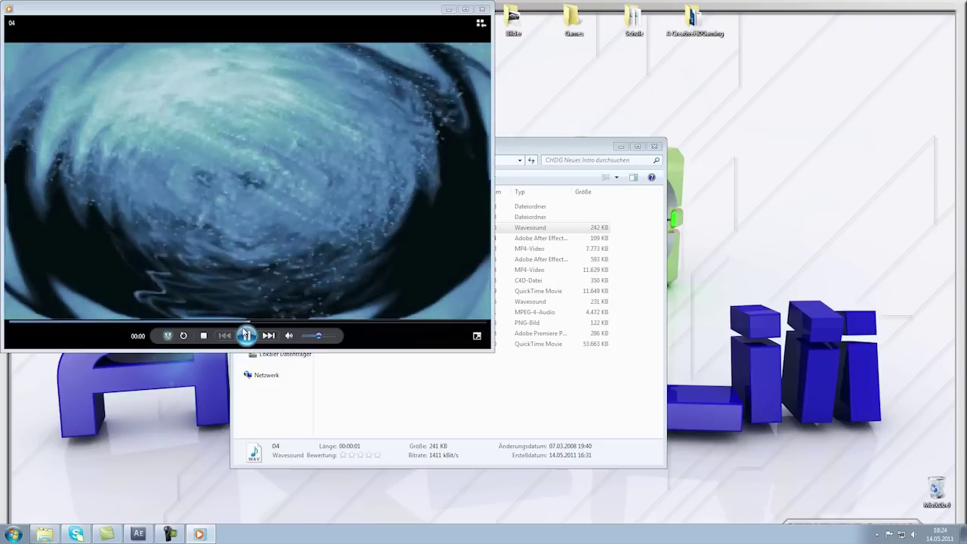
{"action": "left_click", "coordinate": [481, 10]}
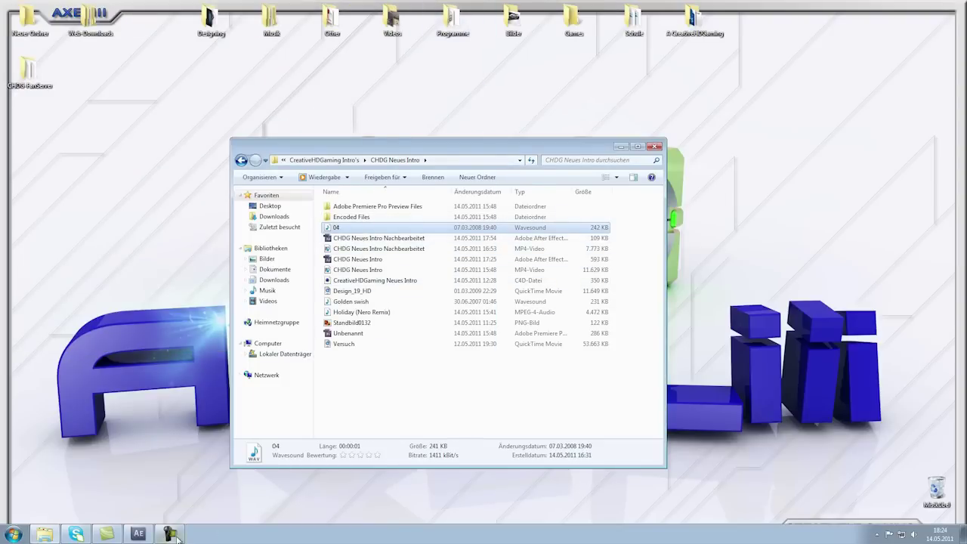
Switch to After Effects and inspect the Schwarz Farbfläche 2 and Design background layers
{"action": "left_click", "coordinate": [132, 535]}
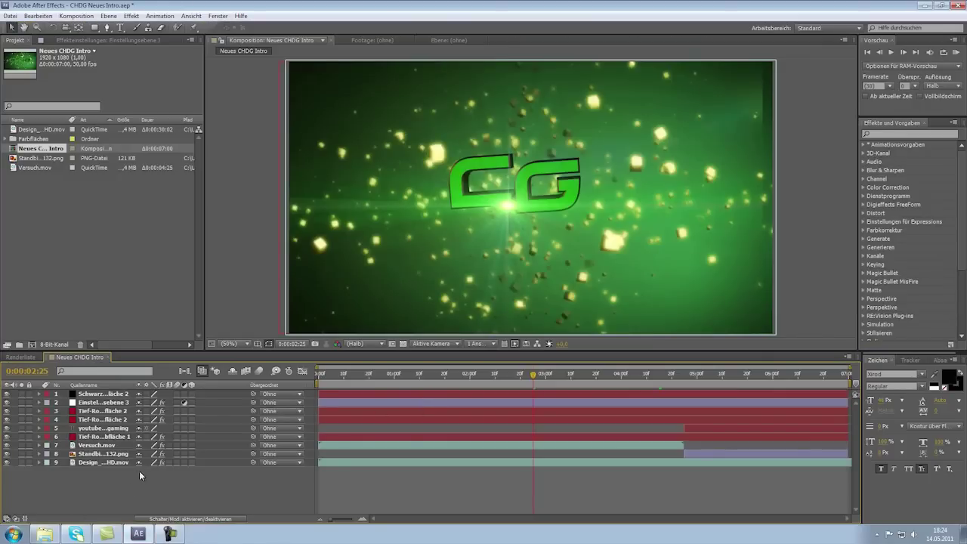
{"action": "left_click", "coordinate": [113, 396]}
{"action": "left_click", "coordinate": [116, 462]}
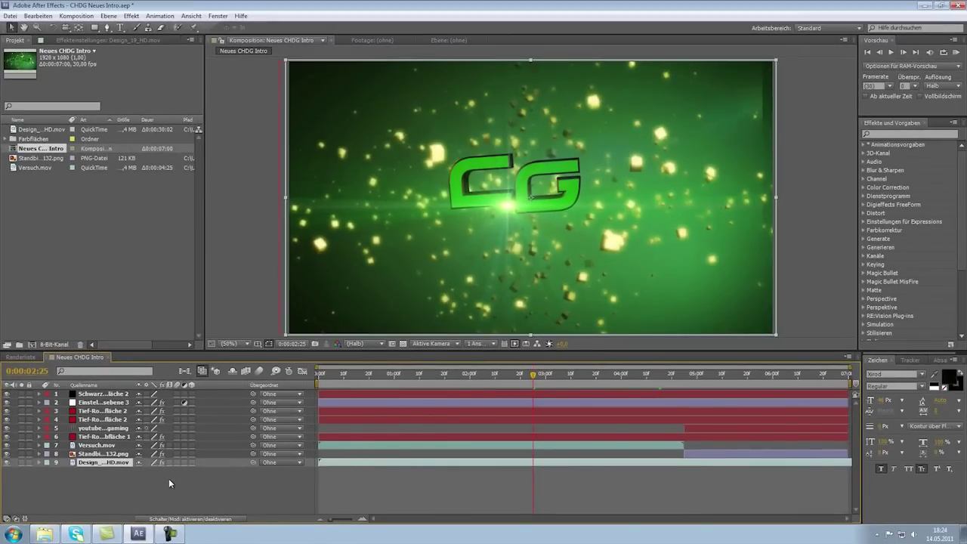
{"action": "left_click", "coordinate": [110, 394]}
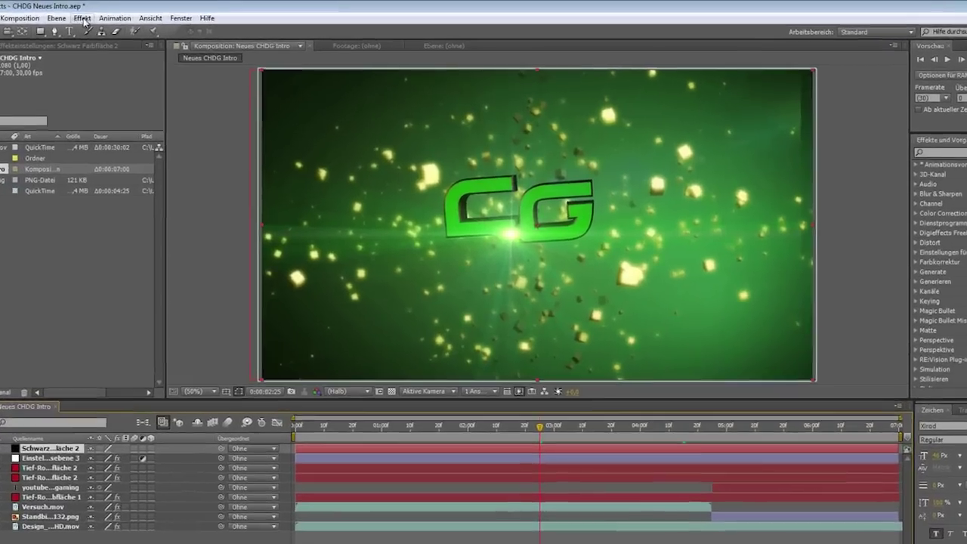
{"action": "left_click", "coordinate": [132, 17]}
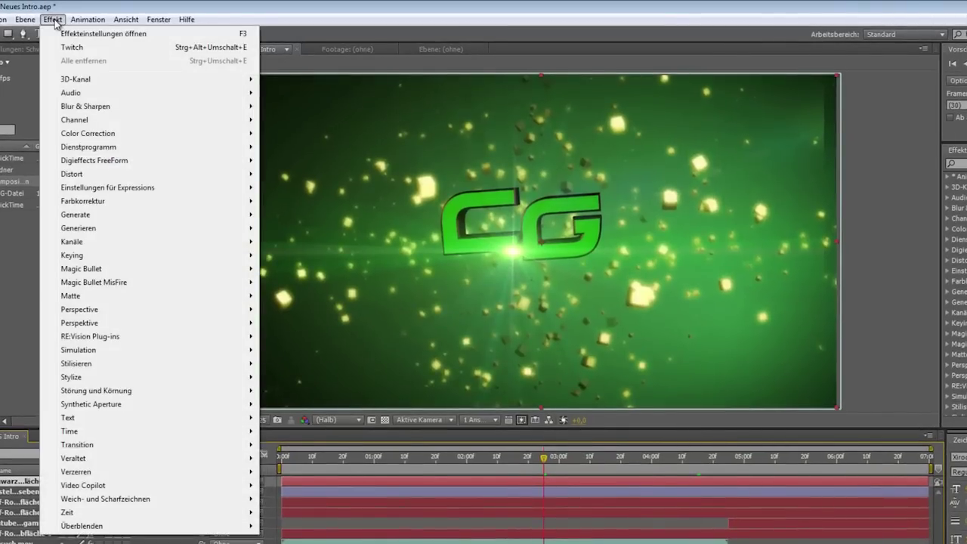
{"action": "mouse_move", "coordinate": [145, 477]}
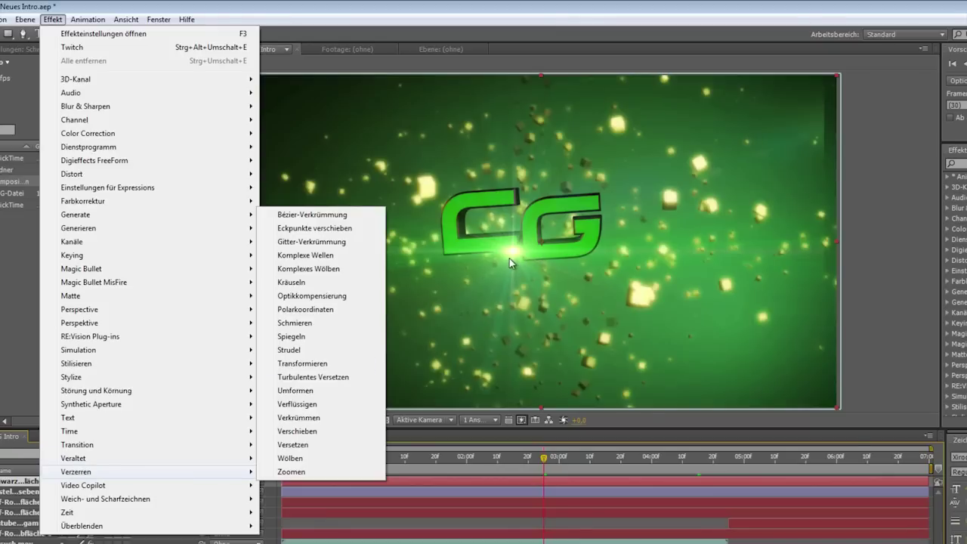
{"action": "mouse_move", "coordinate": [154, 512]}
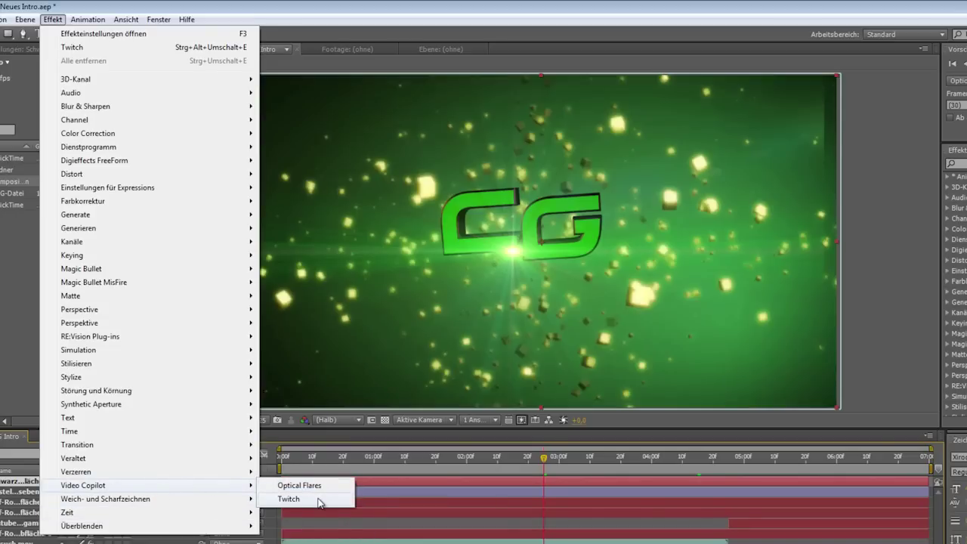
{"action": "mouse_move", "coordinate": [224, 339]}
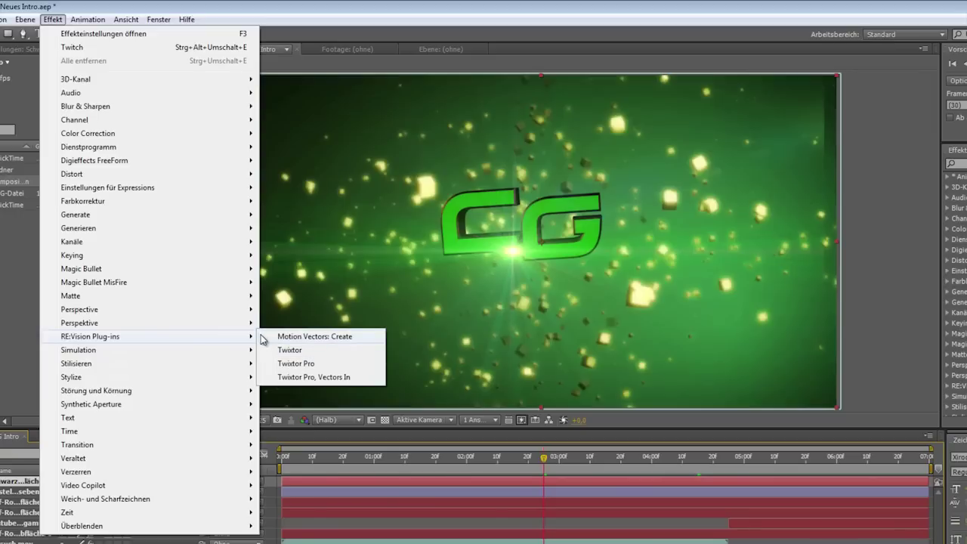
{"action": "mouse_move", "coordinate": [101, 272]}
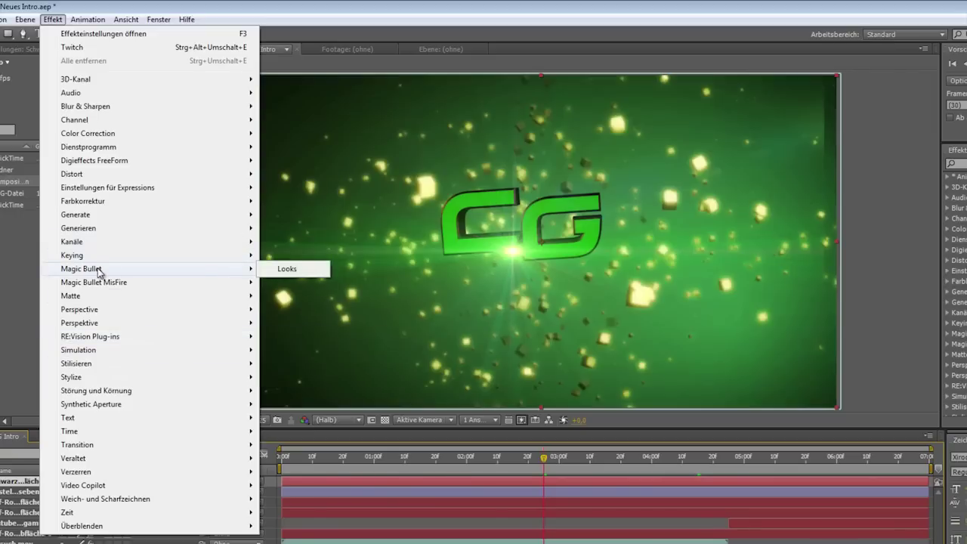
{"action": "left_click", "coordinate": [27, 299]}
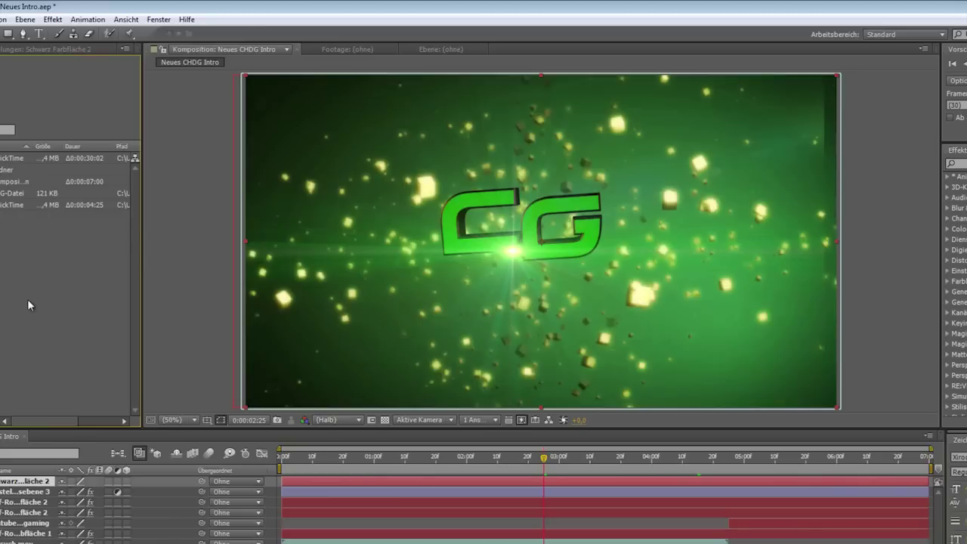